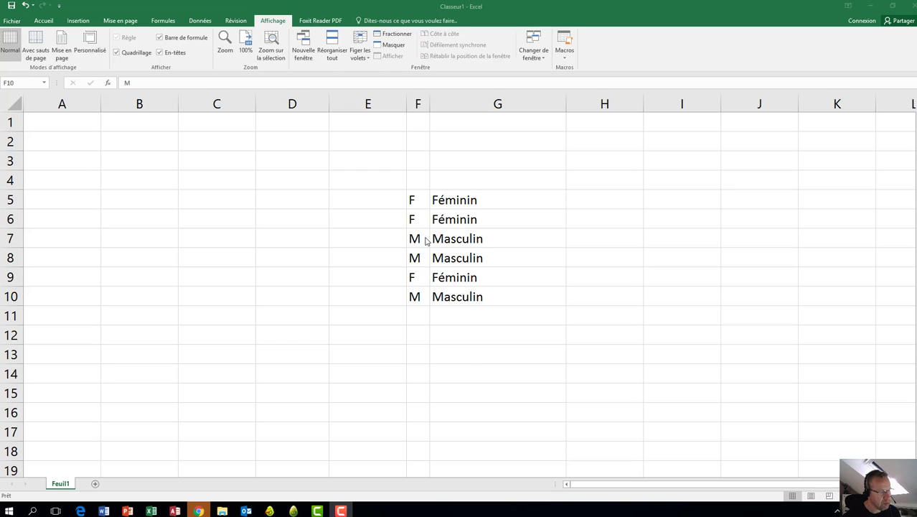
Change the gender code in cell F6 to H
{"action": "left_click", "coordinate": [424, 239]}
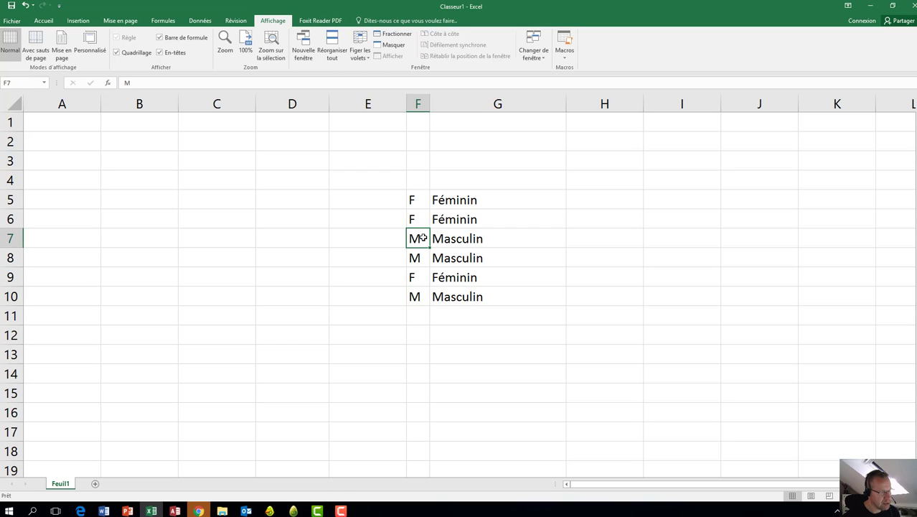
{"action": "key", "text": "Up"}
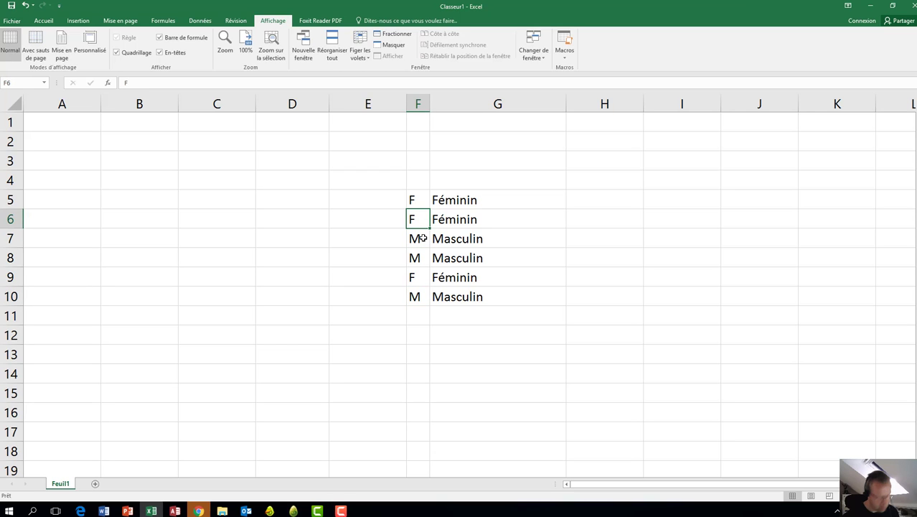
{"action": "type", "text": "H"}
{"action": "key", "text": "Return"}
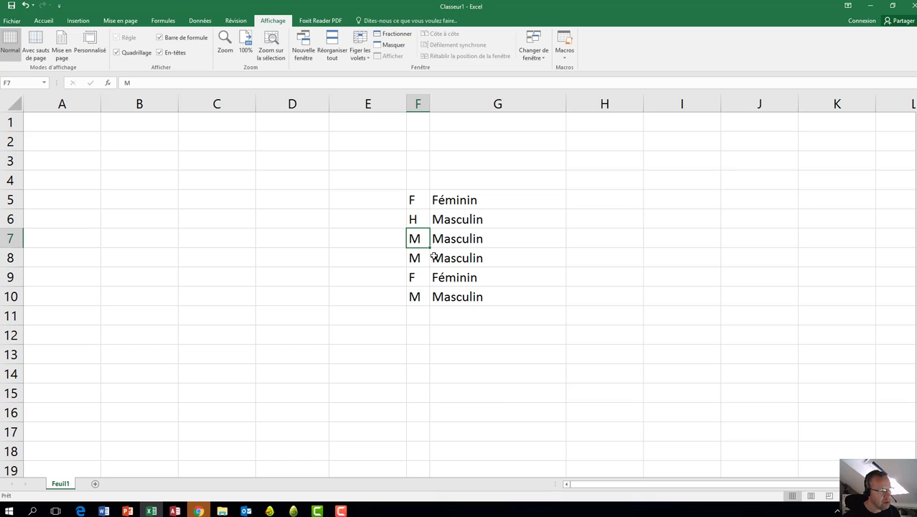
Edit the formula in G6, inserting a nested SI with the test F6="M" in front of the "Masculin" value
{"action": "left_click", "coordinate": [448, 221]}
{"action": "double_click", "coordinate": [449, 222]}
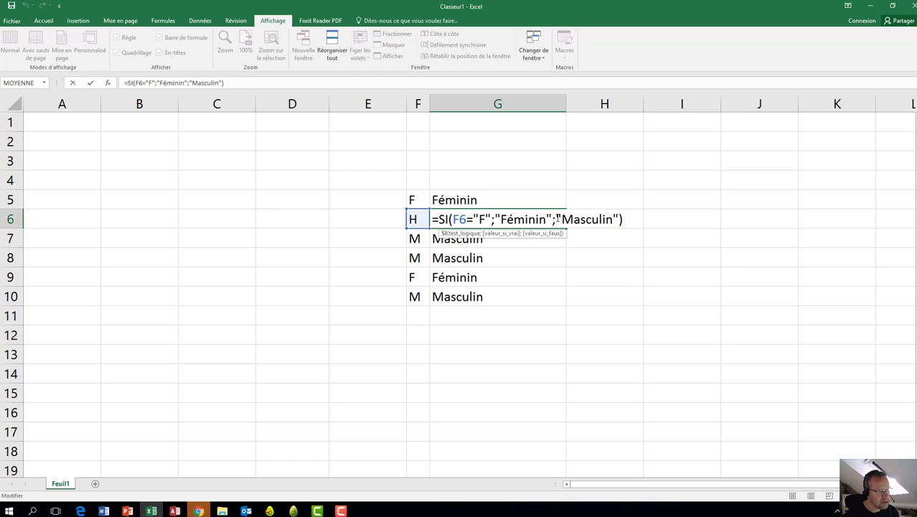
{"action": "left_click", "coordinate": [557, 219]}
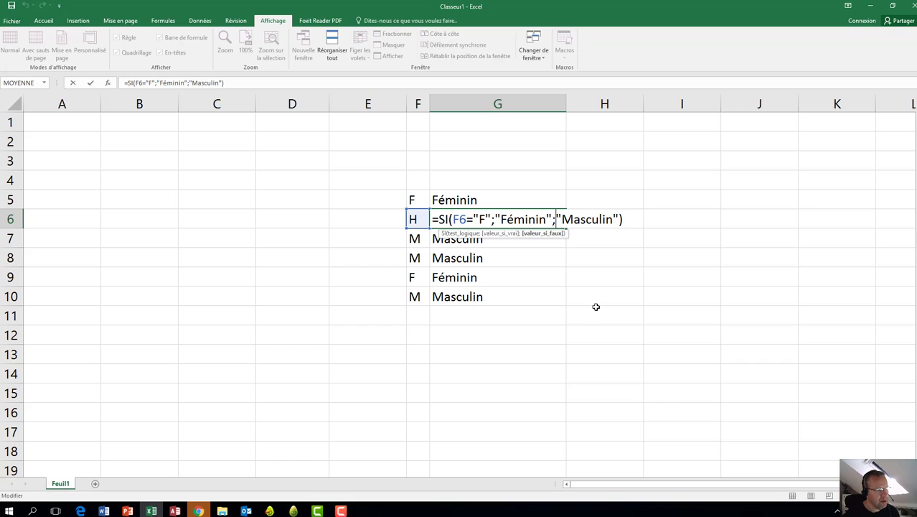
{"action": "type", "text": "Si"}
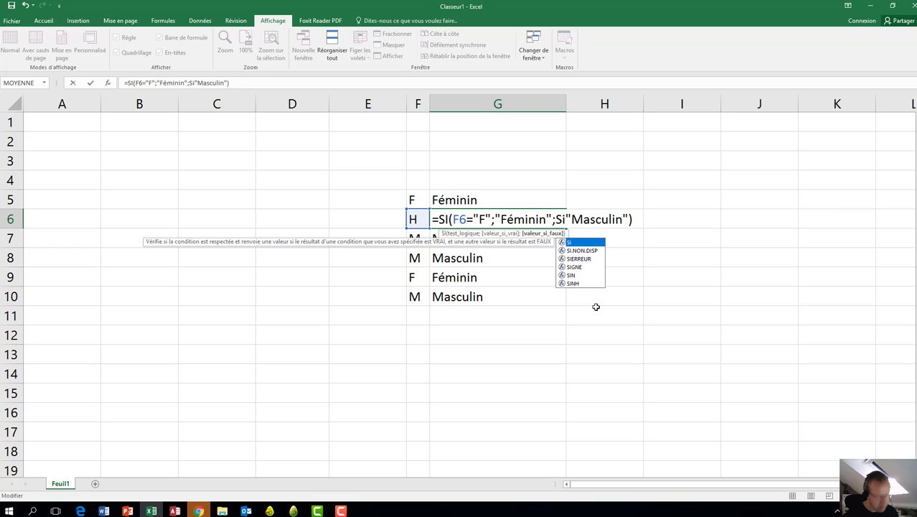
{"action": "type", "text": "("}
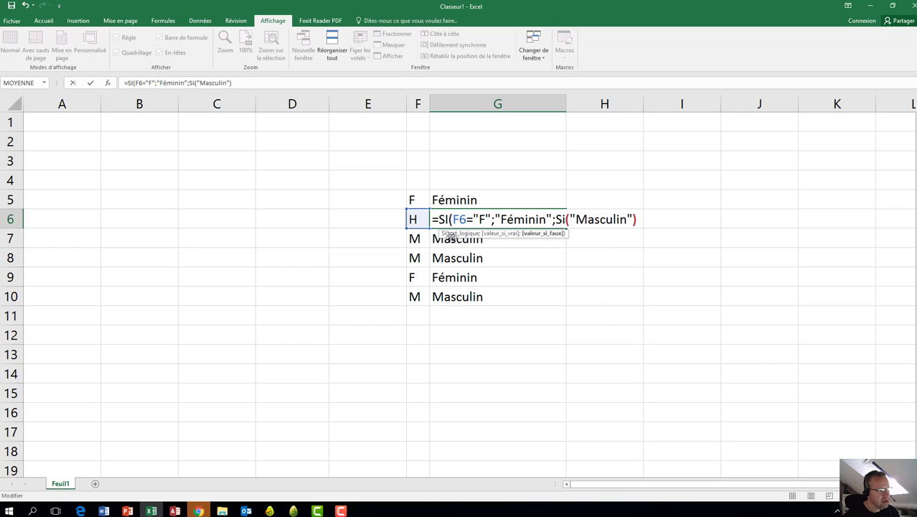
{"action": "left_click", "coordinate": [416, 220]}
{"action": "type", "text": "=\""}
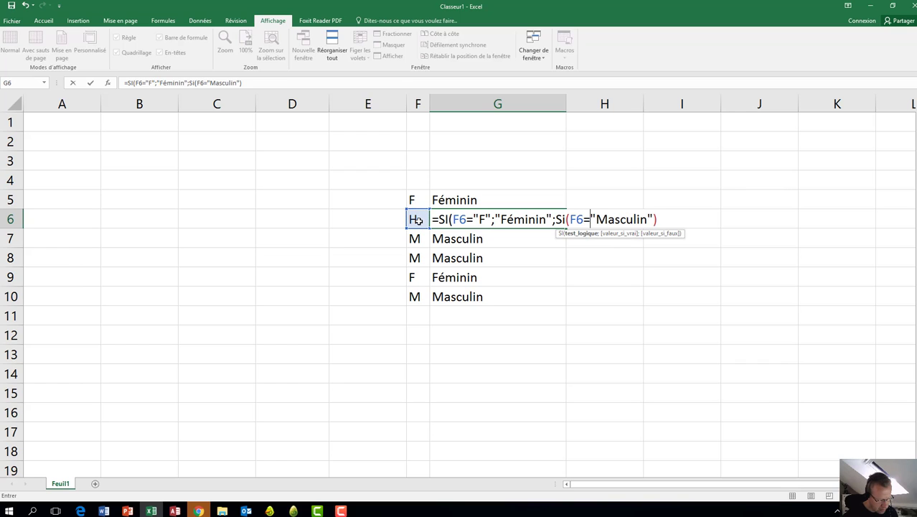
{"action": "type", "text": "M\""}
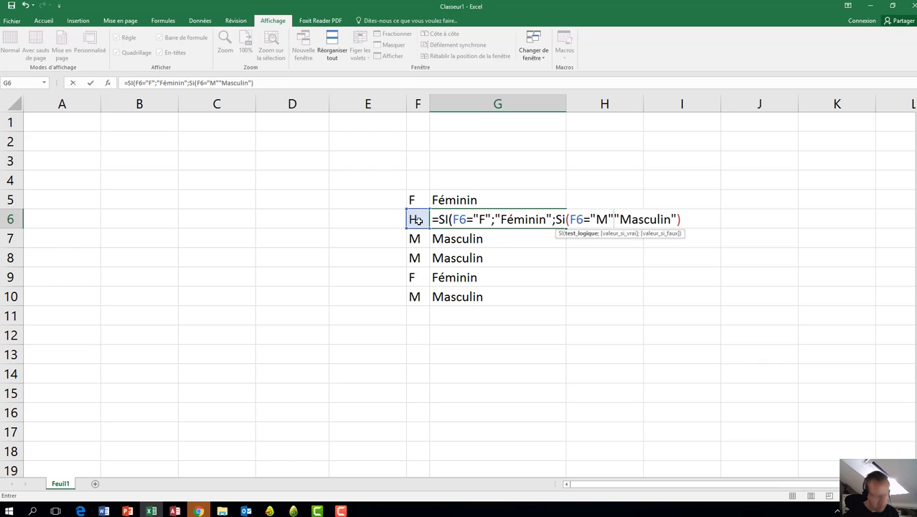
{"action": "type", "text": ";"}
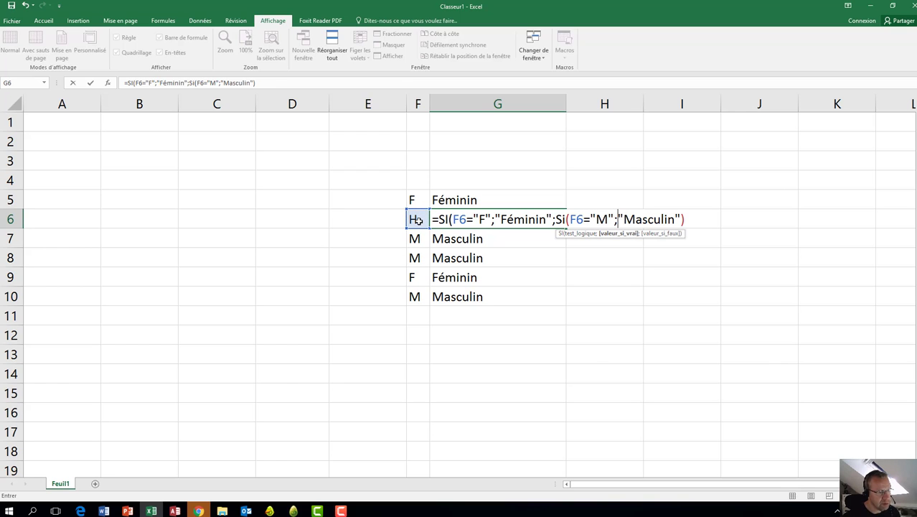
Add a second closing parenthesis at the end of the G6 formula and validate it
{"action": "key", "text": "End"}
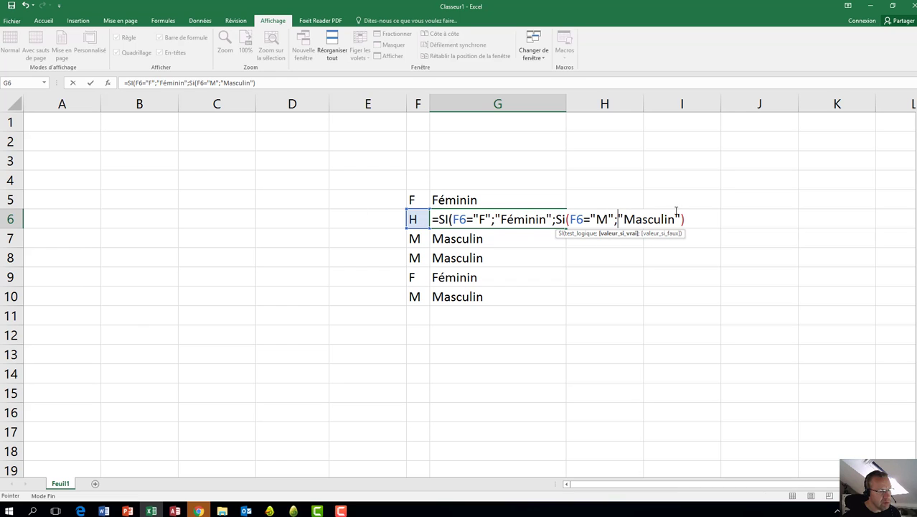
{"action": "left_click", "coordinate": [687, 219]}
{"action": "left_click", "coordinate": [688, 219]}
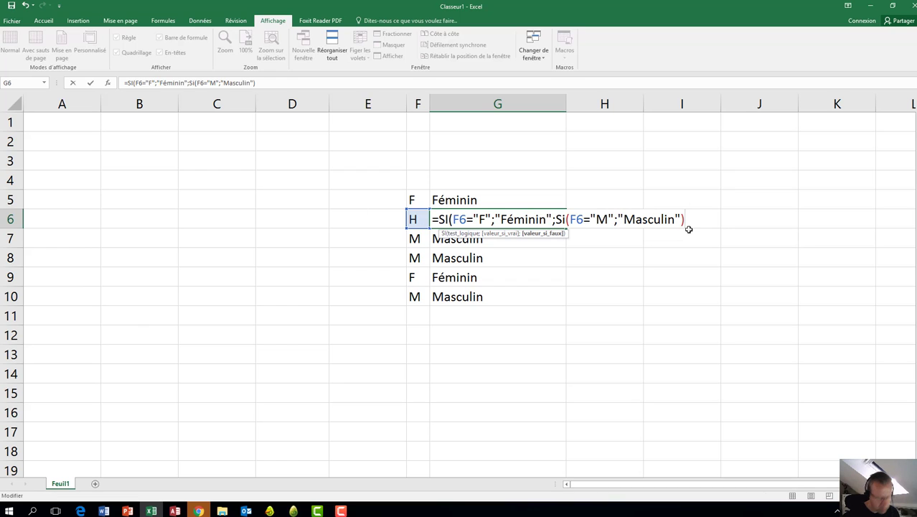
{"action": "type", "text": ")"}
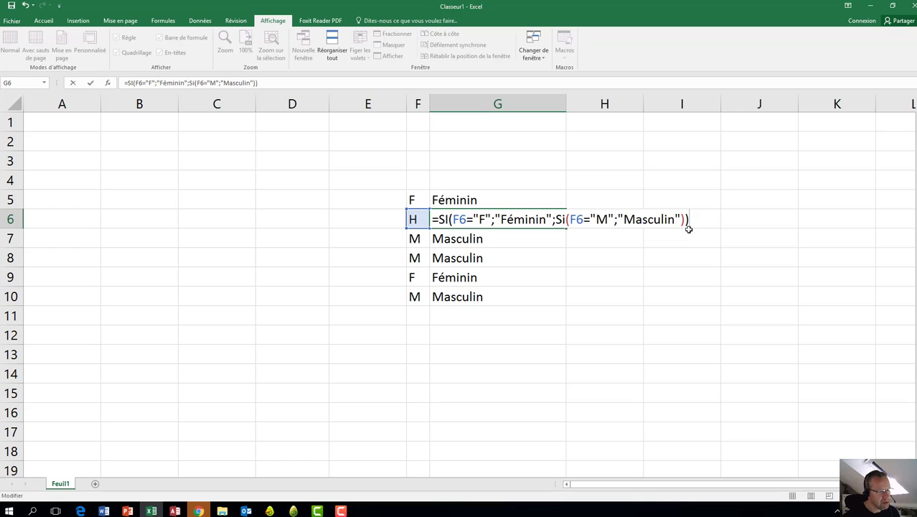
{"action": "key", "text": "Return"}
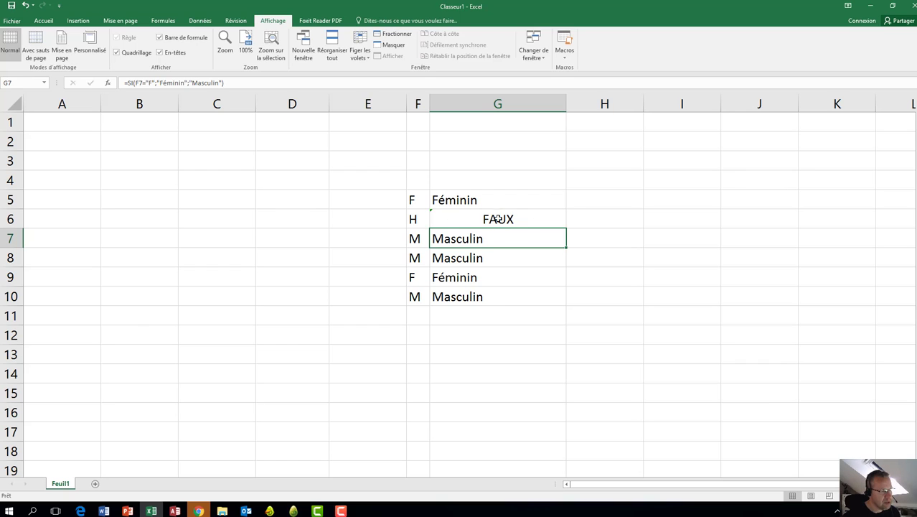
Add "Code incorrect" as the value-if-false of the nested SI in G6 and validate the formula
{"action": "left_click", "coordinate": [454, 218]}
{"action": "double_click", "coordinate": [454, 218]}
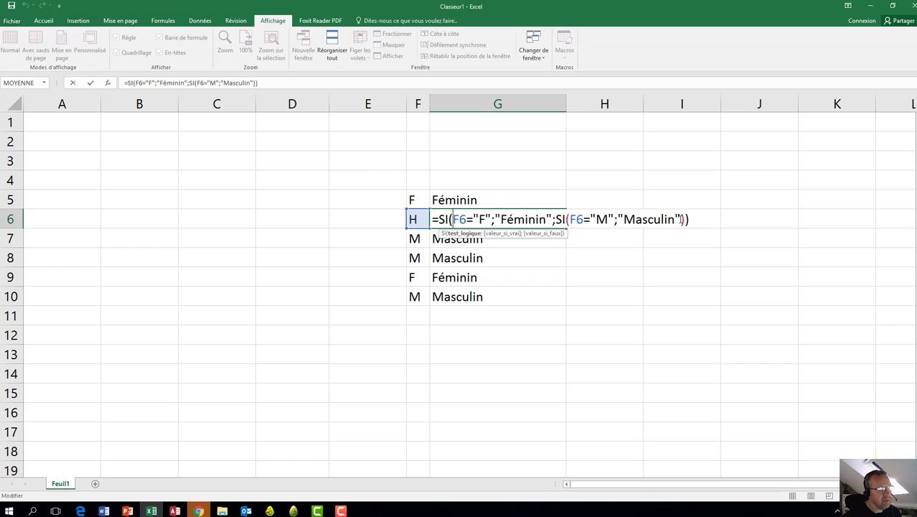
{"action": "left_click", "coordinate": [682, 219]}
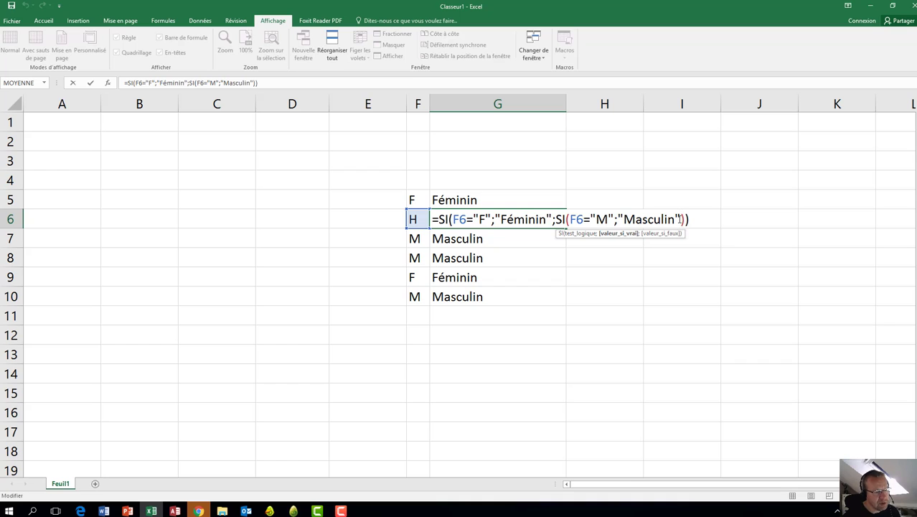
{"action": "type", "text": ";"}
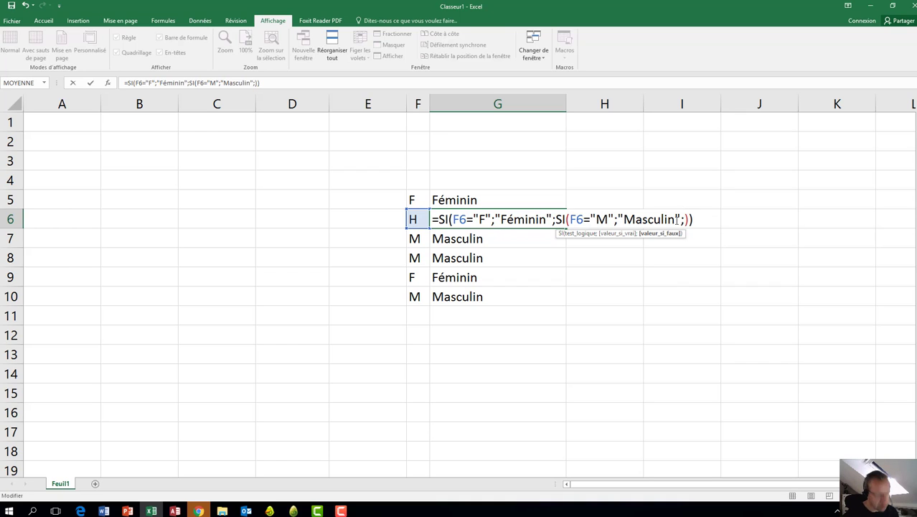
{"action": "type", "text": "\"Code in"}
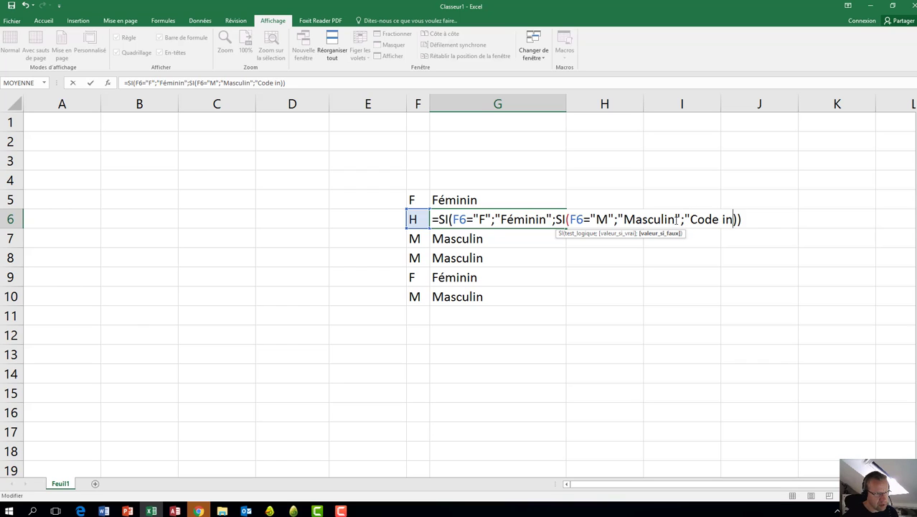
{"action": "type", "text": "correct"}
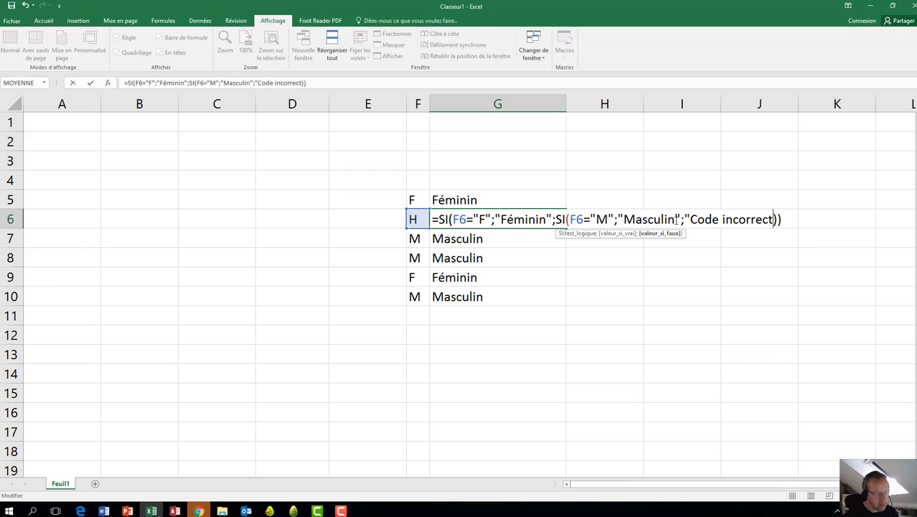
{"action": "type", "text": "\""}
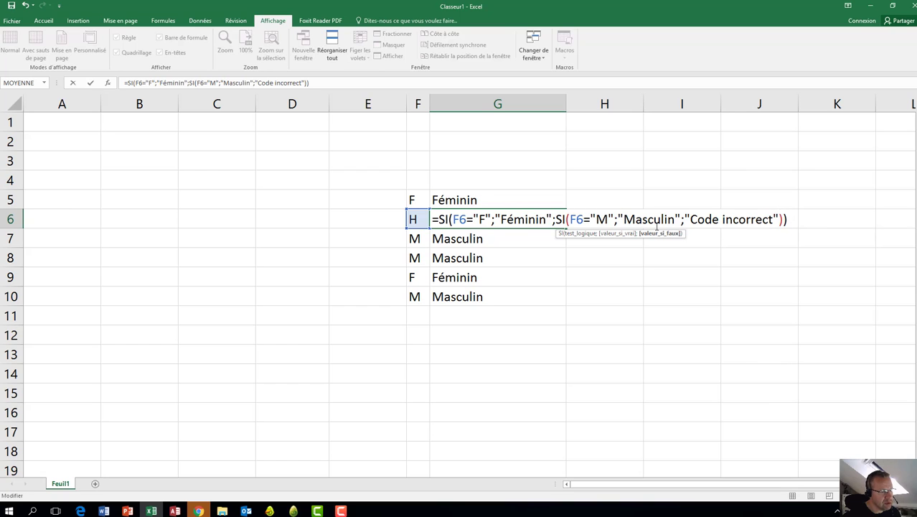
{"action": "left_click", "coordinate": [790, 219]}
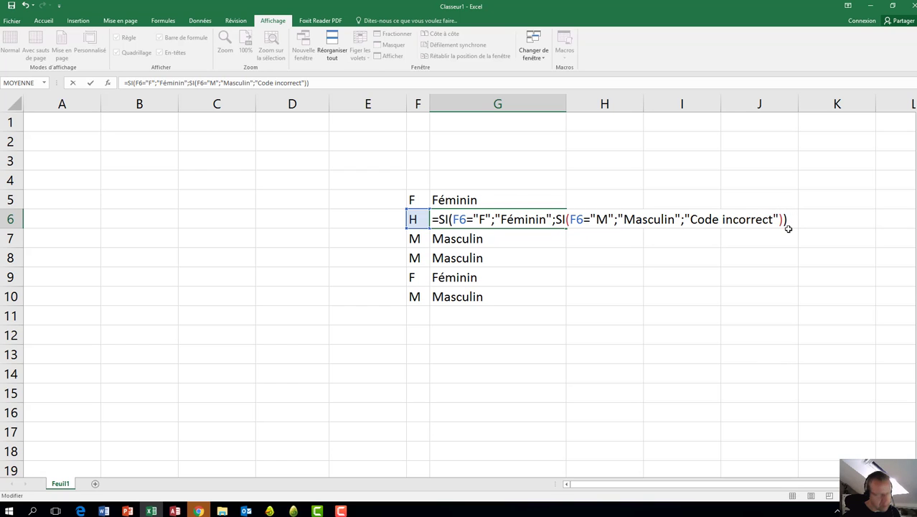
{"action": "key", "text": "Return"}
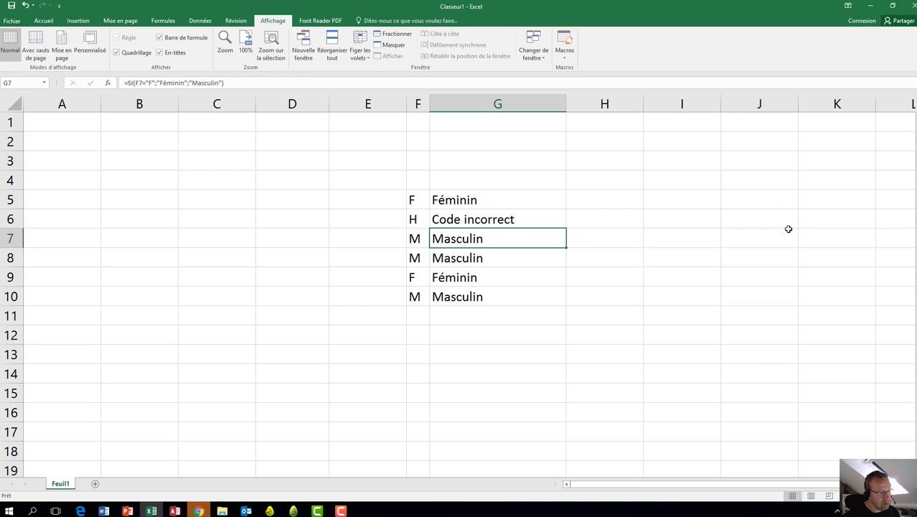
Remove the last closing parenthesis from the G6 formula, validate it, and accept the correction Excel proposes
{"action": "left_click", "coordinate": [503, 219]}
{"action": "double_click", "coordinate": [503, 219]}
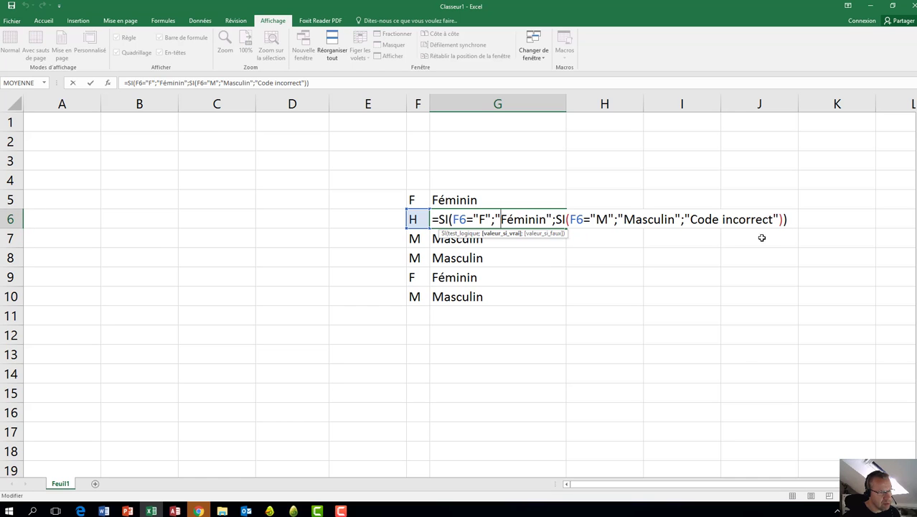
{"action": "left_click", "coordinate": [783, 221]}
{"action": "key", "text": "BackSpace"}
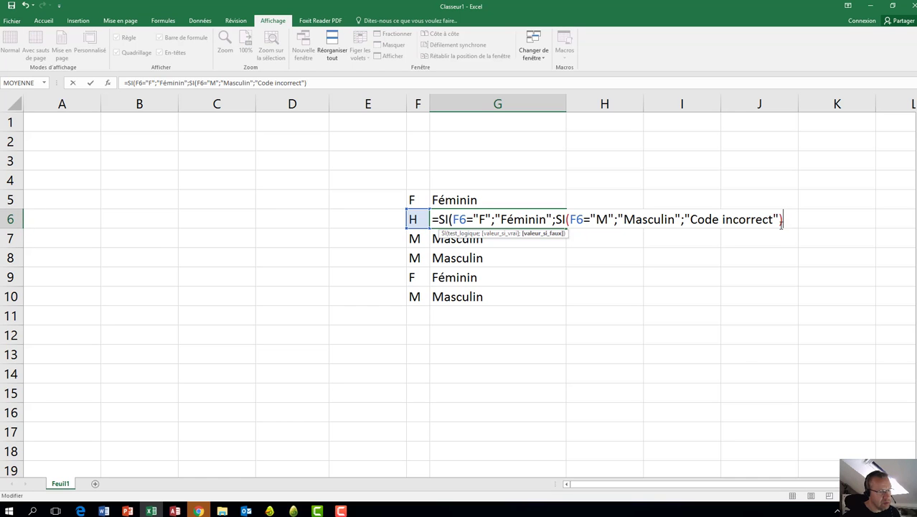
{"action": "key", "text": "Return"}
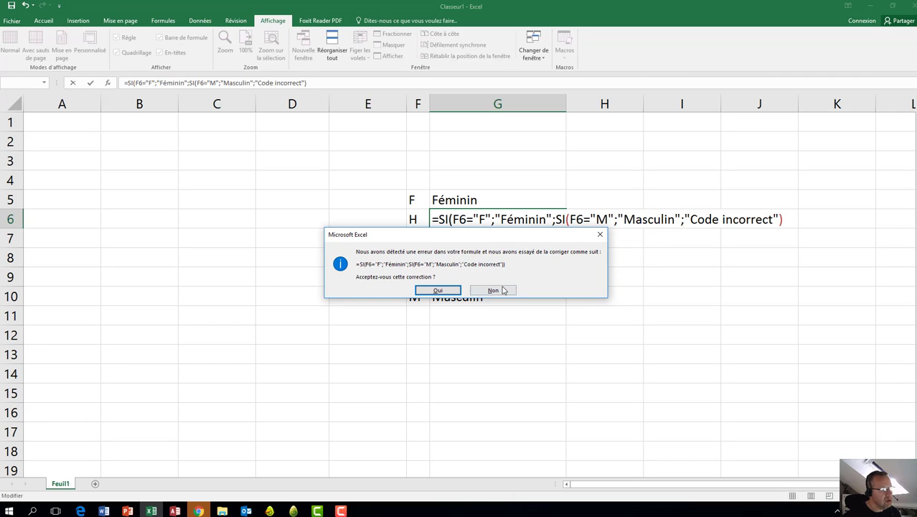
{"action": "left_click", "coordinate": [437, 291]}
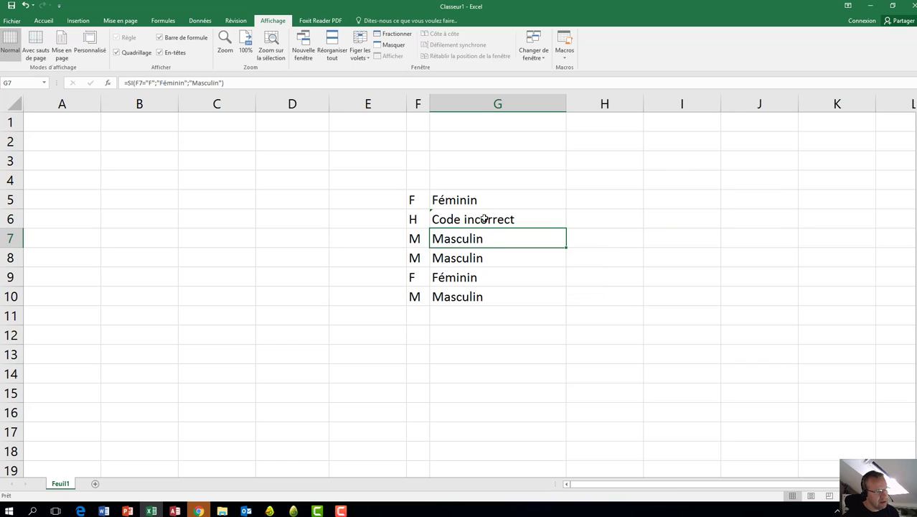
Copy the nested SI formula from G6 to the other cells of the range G5:G10
{"action": "left_click", "coordinate": [484, 219]}
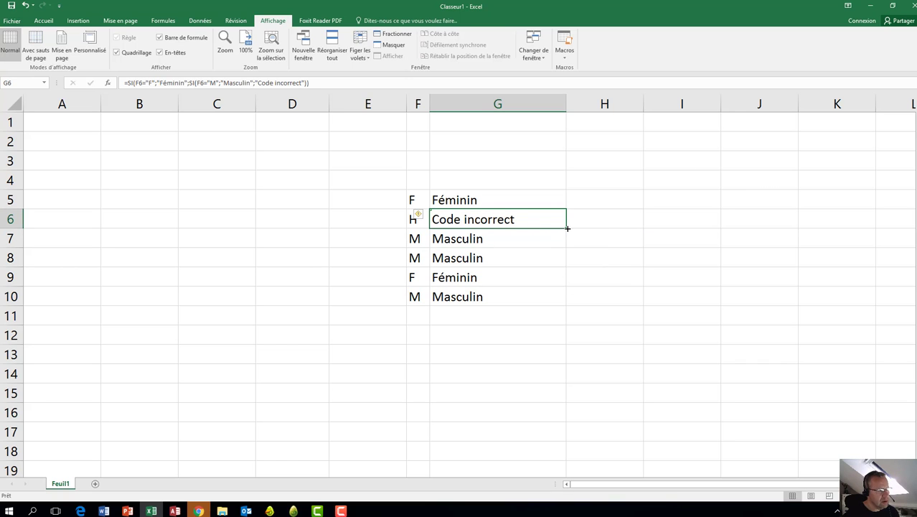
{"action": "left_click_drag", "start_coordinate": [566, 228], "coordinate": [561, 310]}
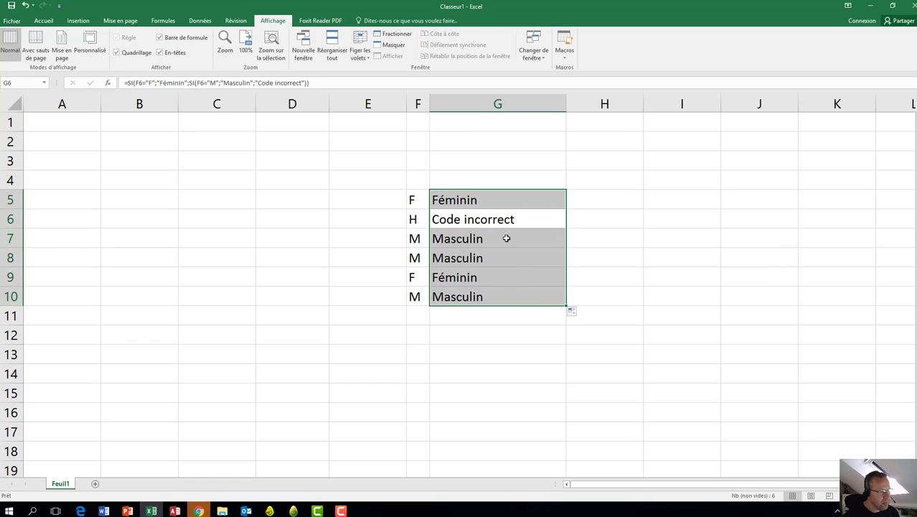
Test the formula by entering 0 as the code in F8, and replace it with M
{"action": "left_click", "coordinate": [415, 258]}
{"action": "type", "text": "0"}
{"action": "key", "text": "Return"}
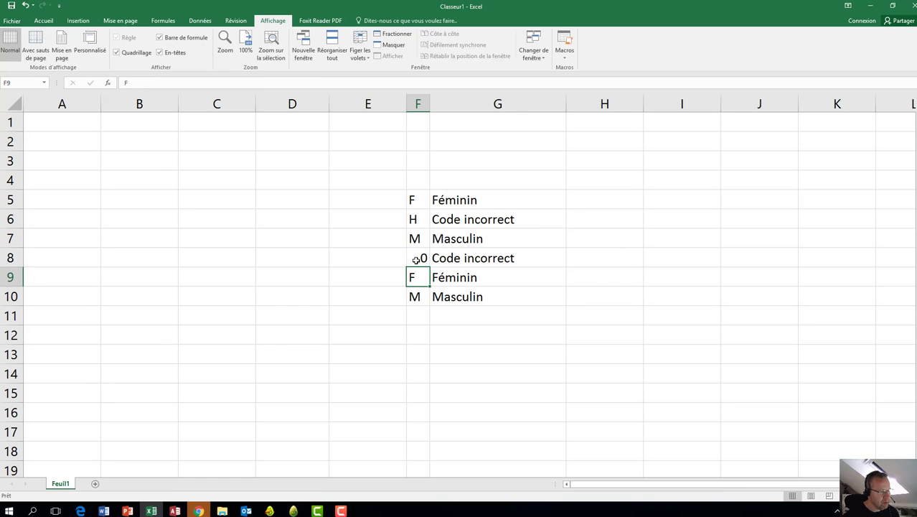
{"action": "left_click", "coordinate": [417, 260]}
{"action": "type", "text": "M"}
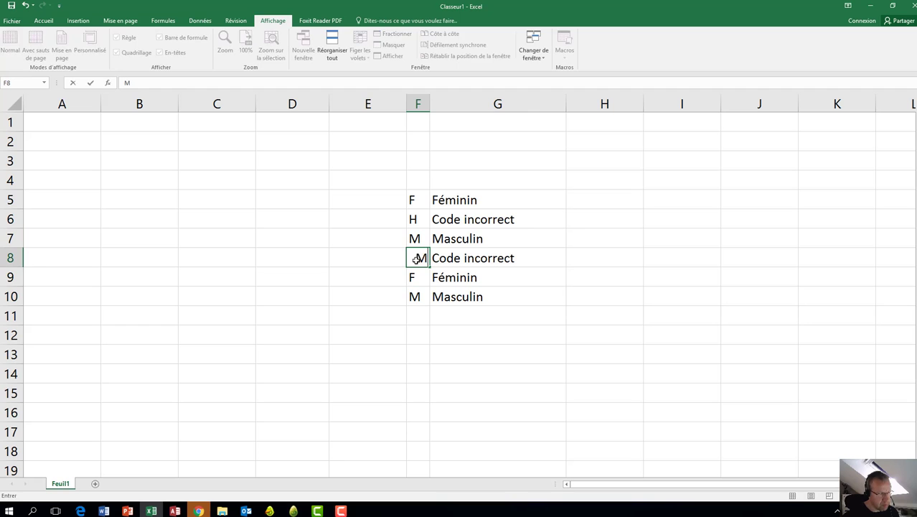
{"action": "key", "text": "Return"}
Set the gender code in cell F8 to F
{"action": "left_click", "coordinate": [415, 258]}
{"action": "type", "text": "F"}
{"action": "key", "text": "Return"}
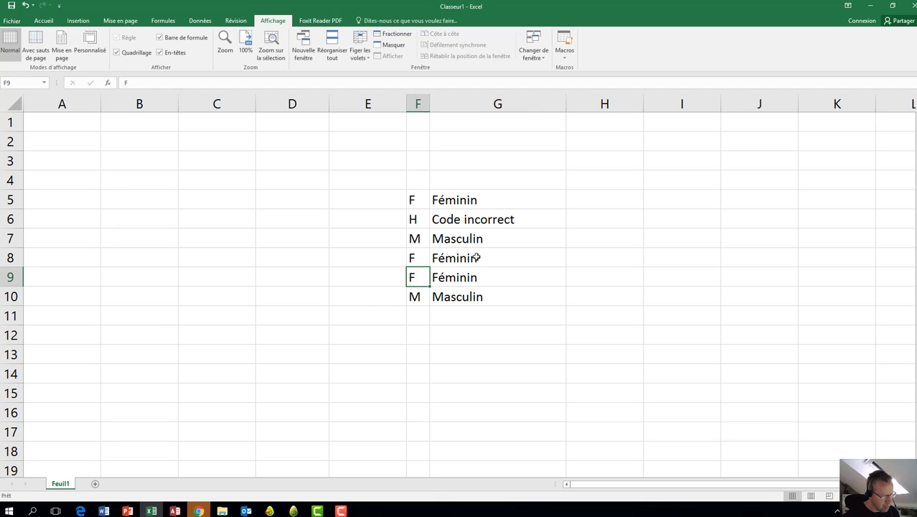
Review the nested SI formula in G6 against the code in F6, leaving the formula as it is
{"action": "left_click", "coordinate": [473, 219]}
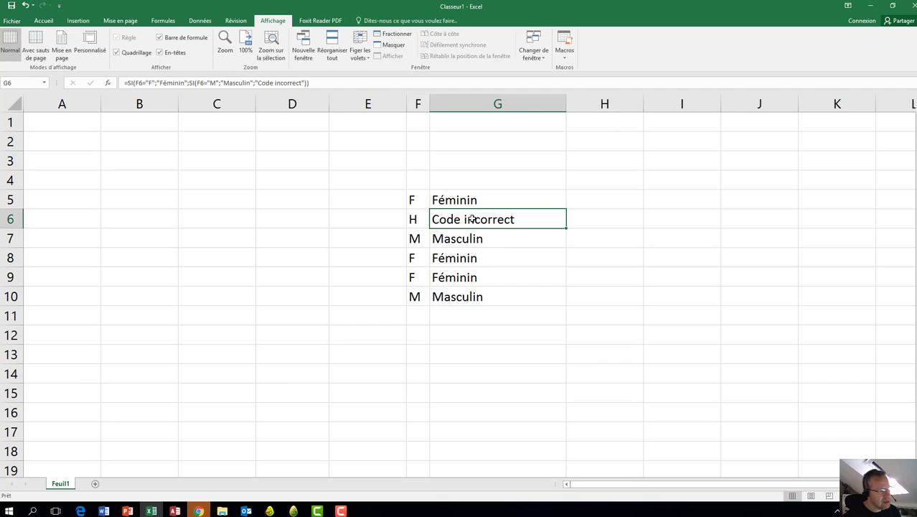
{"action": "left_click", "coordinate": [421, 218]}
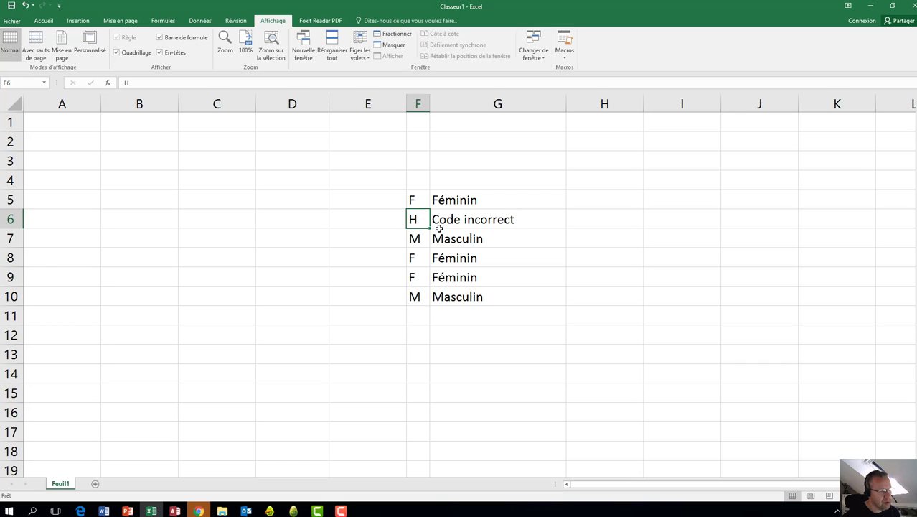
{"action": "left_click", "coordinate": [447, 220]}
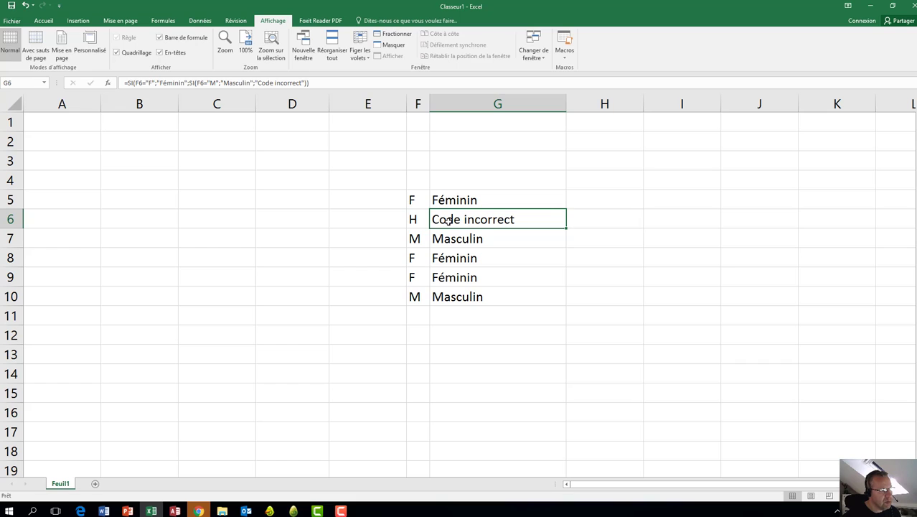
{"action": "double_click", "coordinate": [447, 220]}
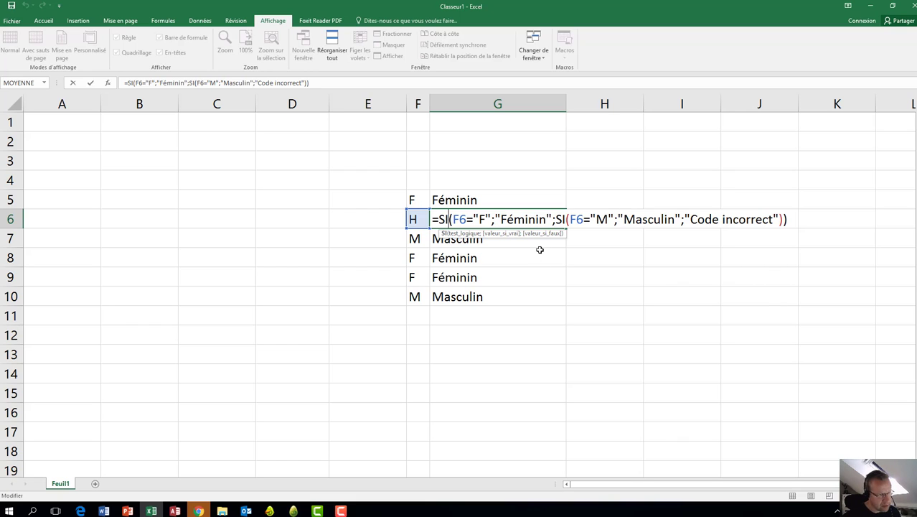
{"action": "key", "text": "ctrl+Return"}
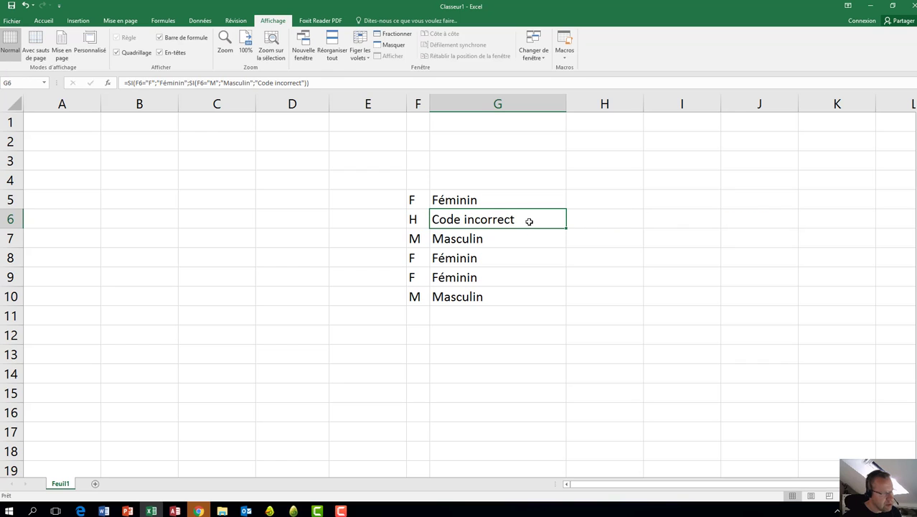